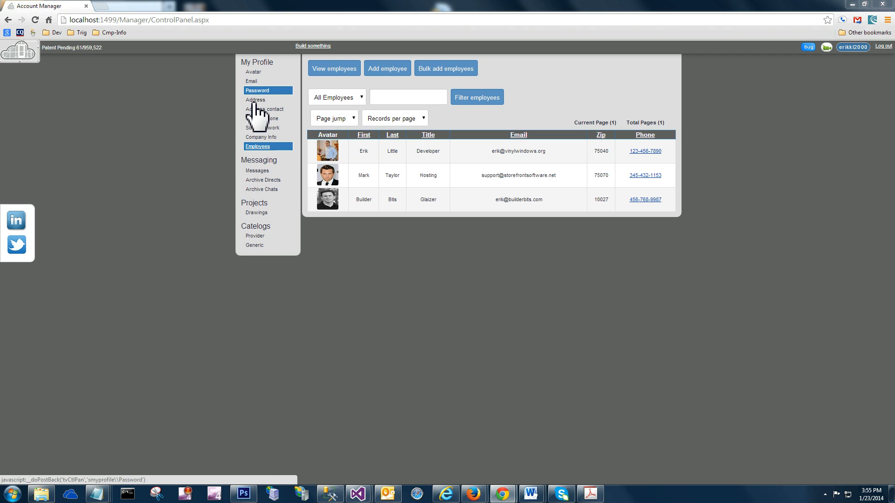
Step: View the company account's company info and avatar pages, and switch to the registration form in Firefox
click(255, 140)
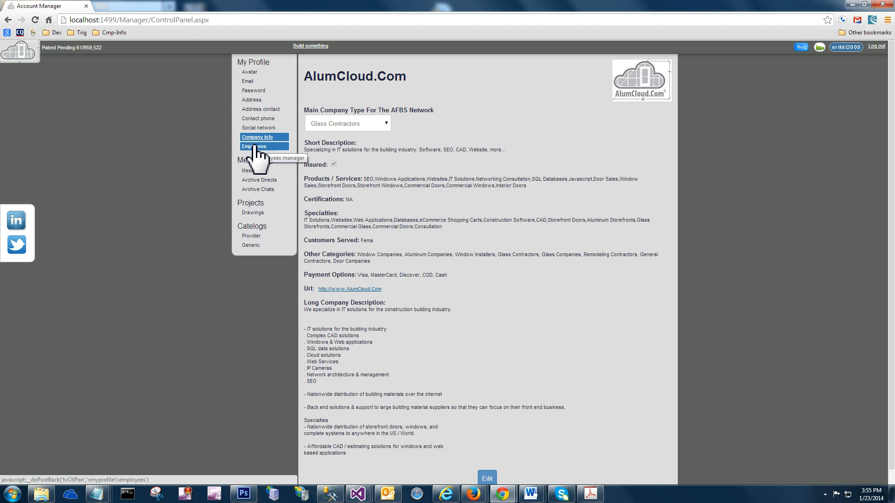
click(251, 73)
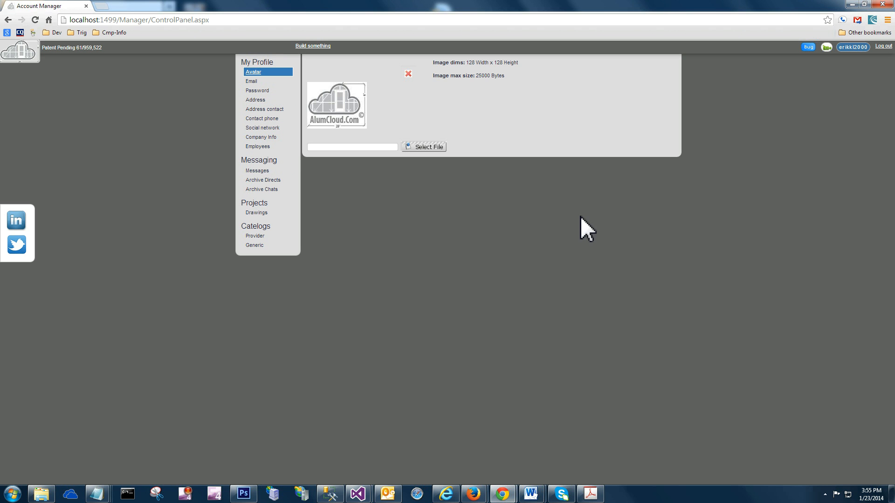
mouse_move(473, 494)
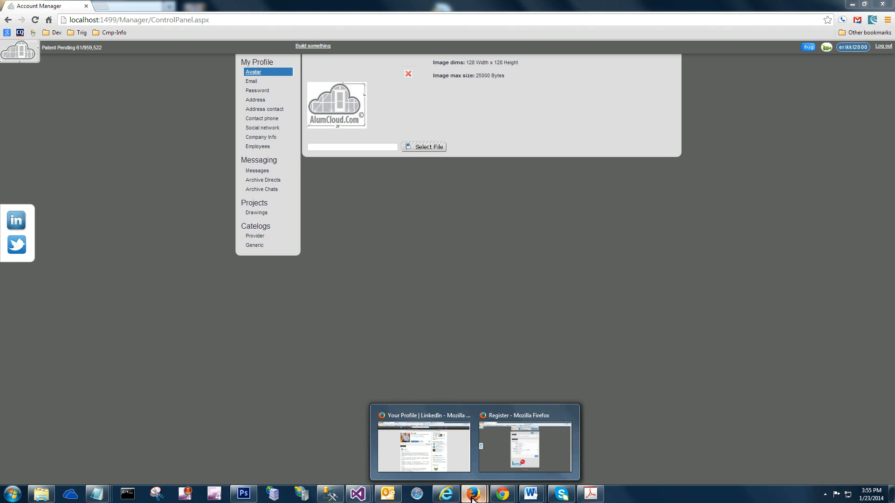
click(496, 462)
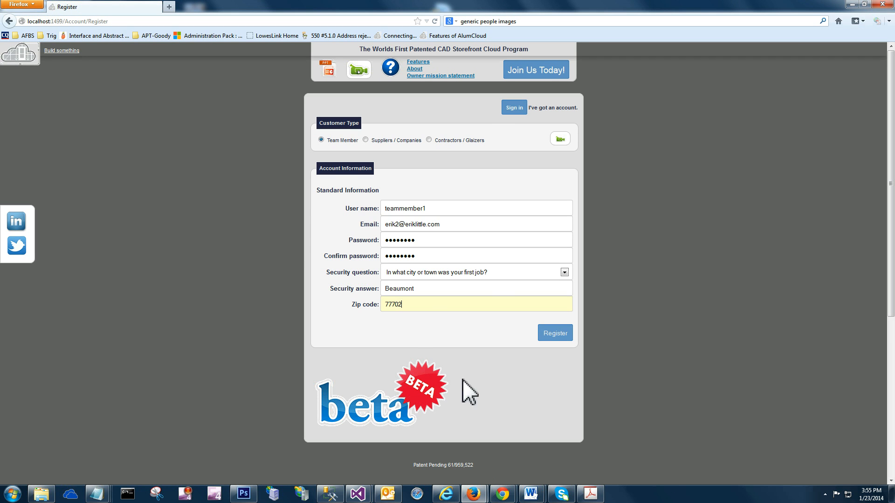
Step: Examine the registration fields offered for the Suppliers / Companies and Contractors / Glaizers customer types
drag(412, 306, 383, 305)
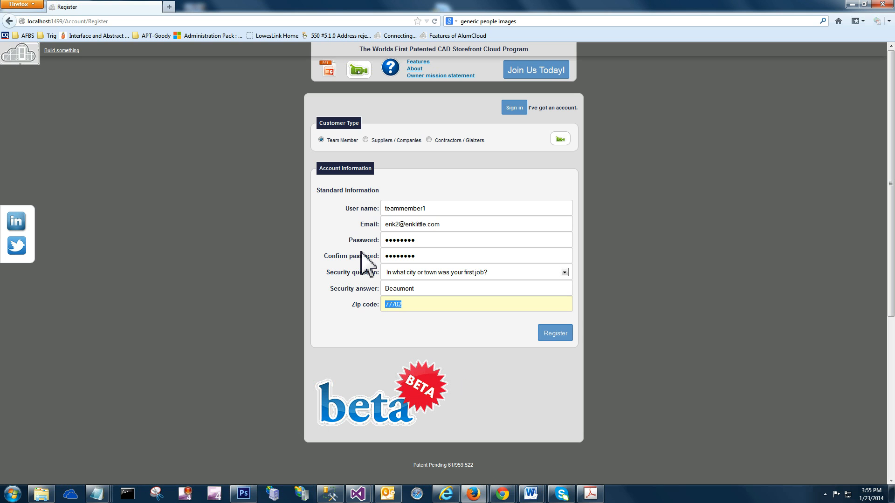
click(365, 140)
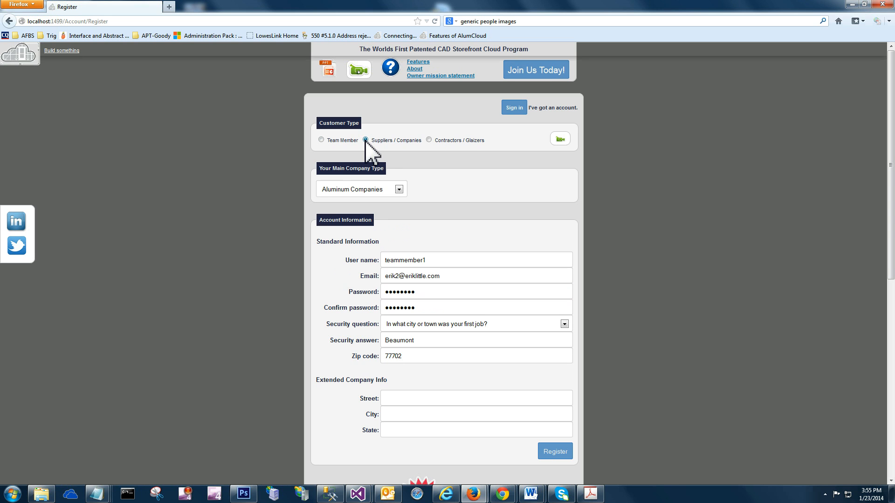
scroll(407, 256, down, 4)
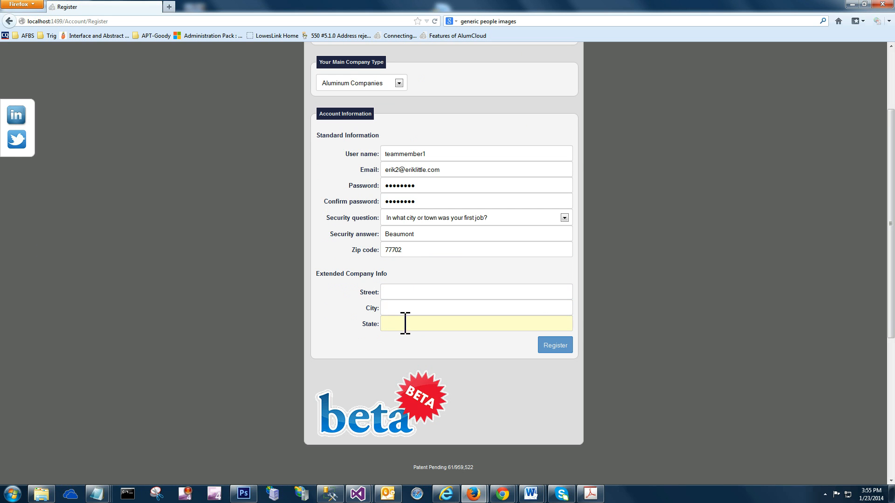
scroll(425, 180, up, 3)
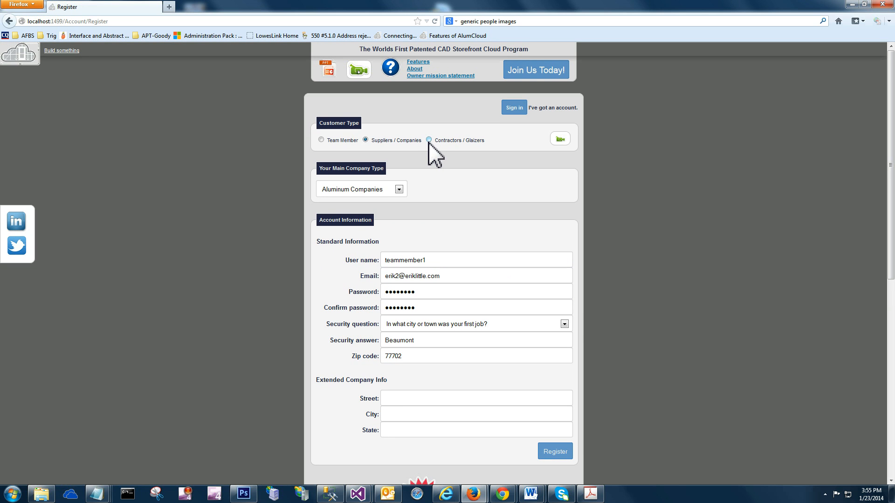
mouse_move(429, 141)
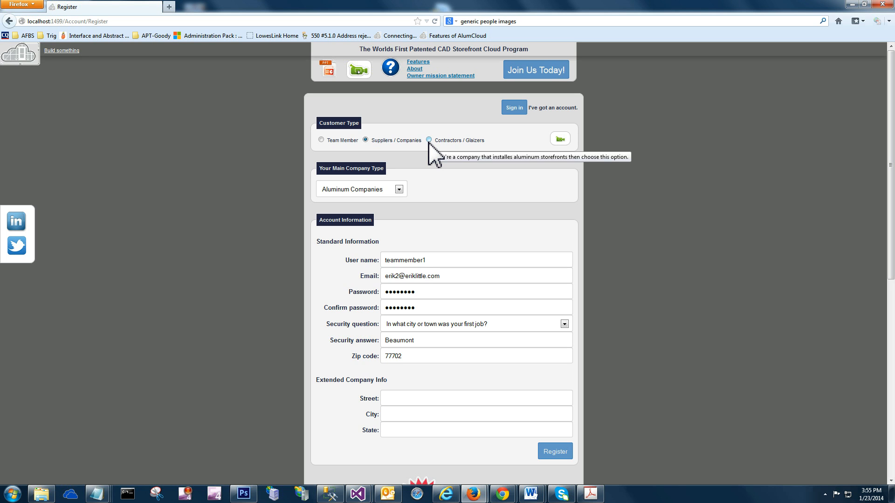
click(429, 141)
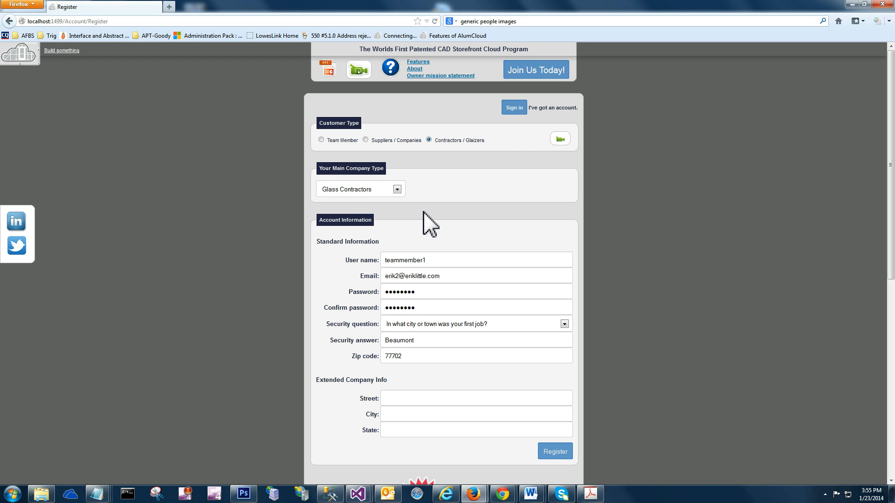
scroll(429, 228, down, 1)
scroll(422, 218, down, 2)
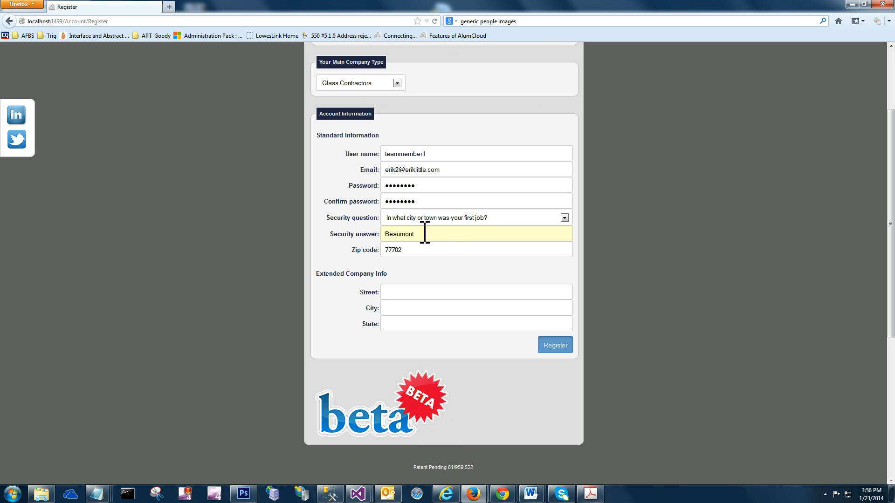
scroll(425, 233, up, 3)
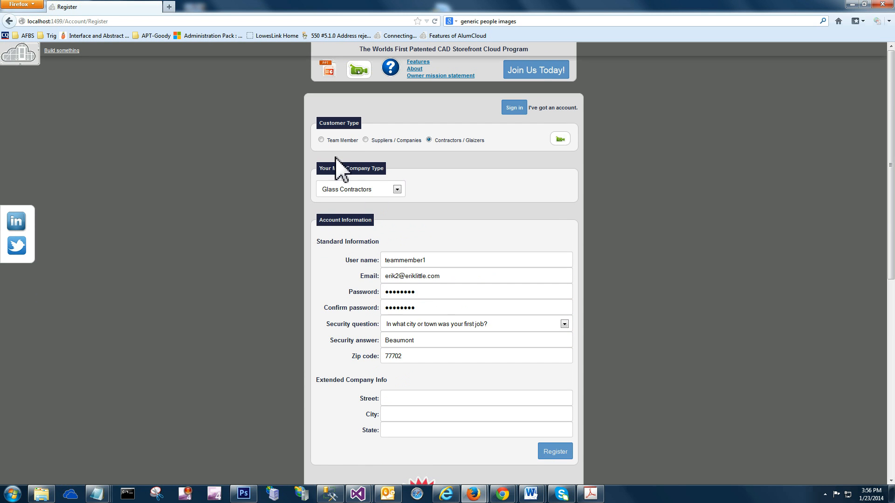
Step: Register the account with the Team Member customer type and let the browser remember its password
click(322, 140)
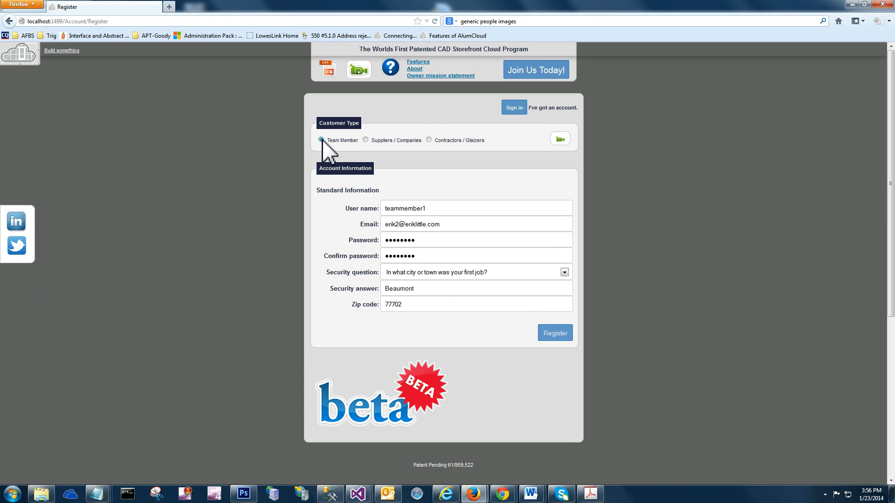
mouse_move(322, 140)
click(563, 333)
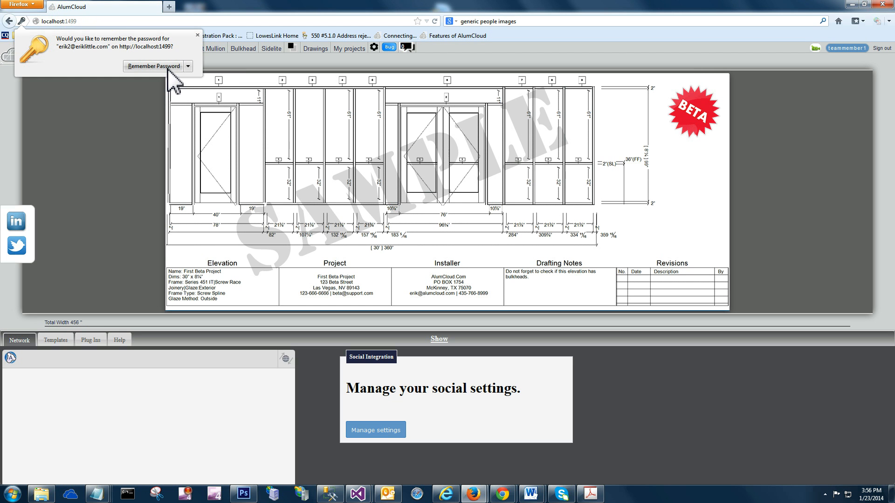
click(169, 69)
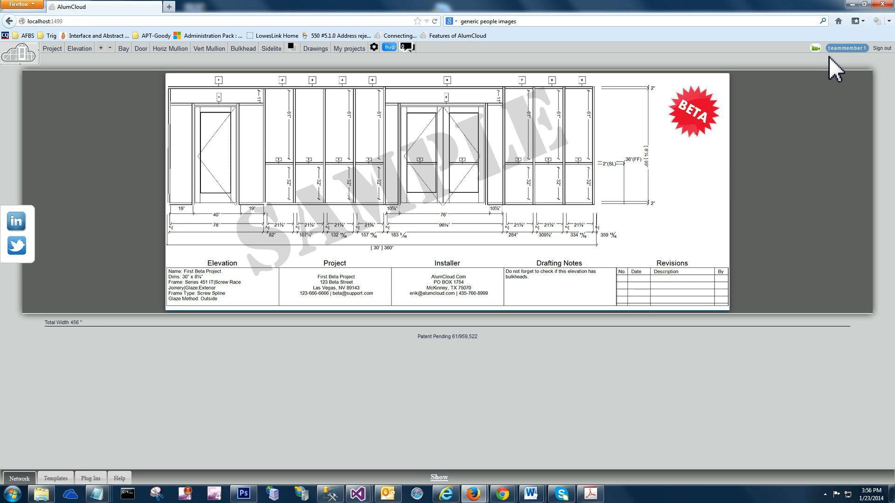
Step: Open the new team member's account manager and upload teammember1.jpg from the desktop as the avatar
click(843, 49)
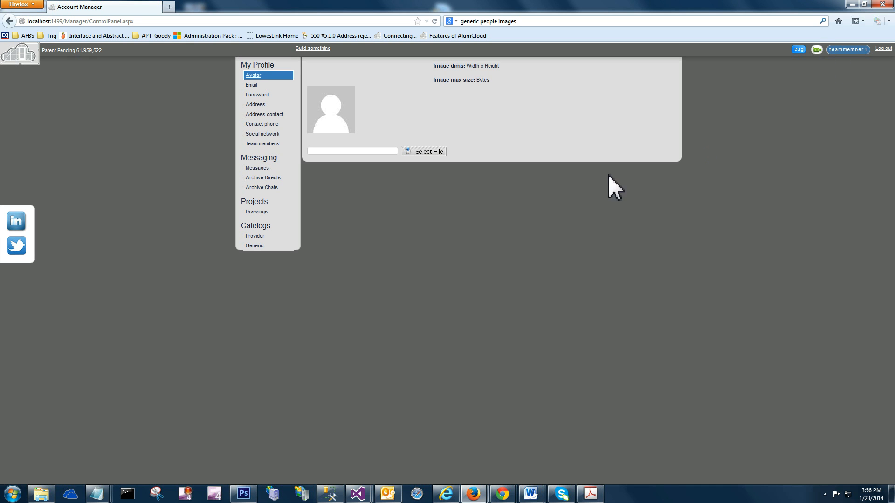
drag(343, 109, 383, 116)
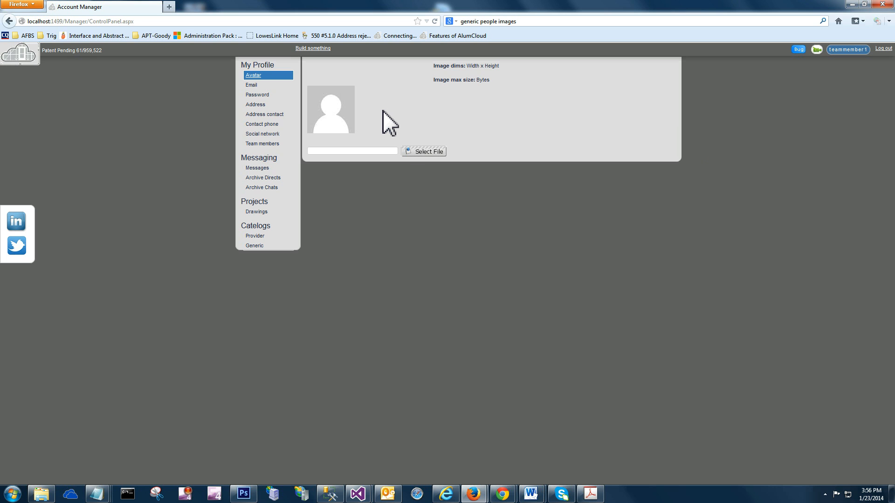
click(416, 154)
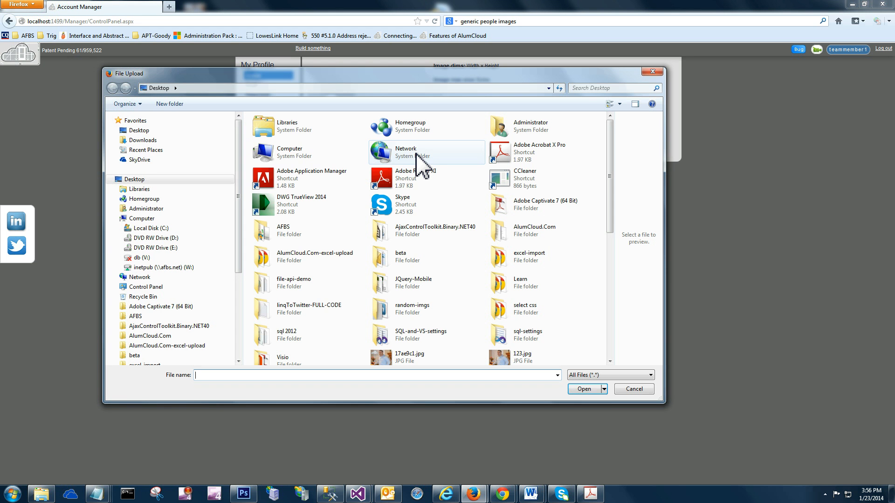
click(137, 131)
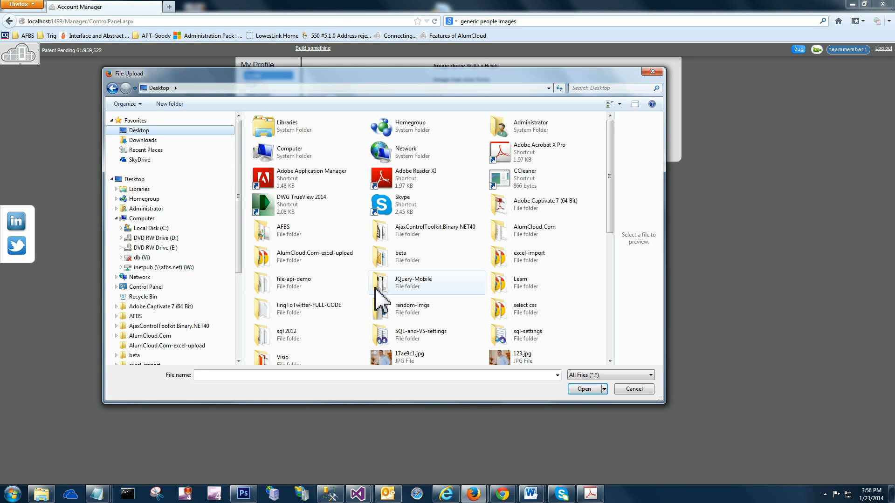
scroll(377, 299, down, 3)
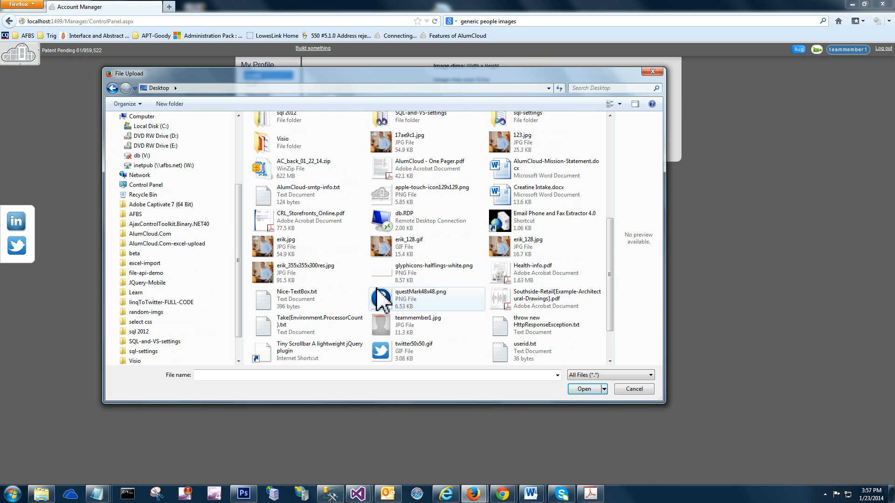
scroll(378, 298, down, 2)
double_click(384, 275)
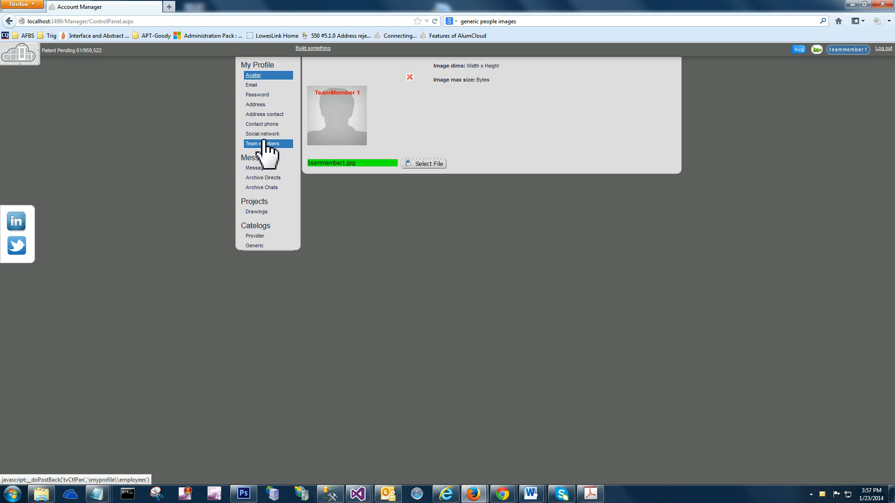
Step: Edit the team member's Drawings address, fill in the street address and save the change
click(257, 104)
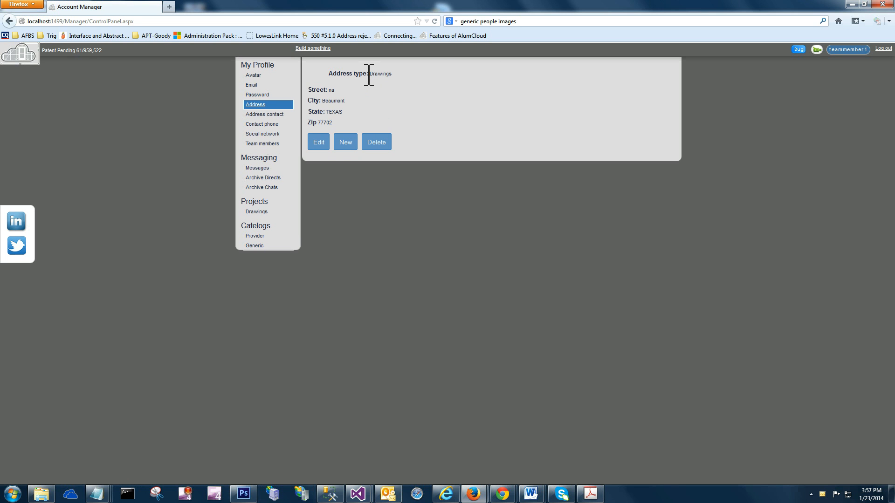
drag(369, 75, 394, 74)
click(392, 74)
click(319, 142)
drag(370, 94, 291, 94)
text(123)
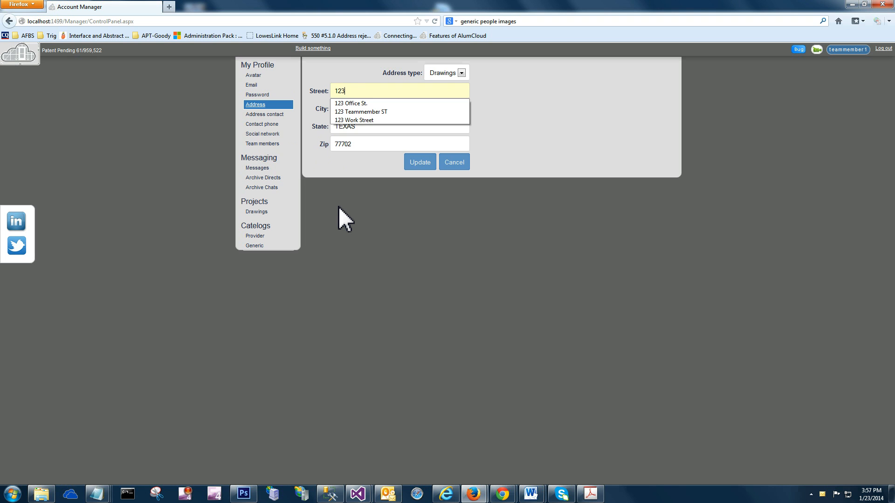
key(Down)
key(Down)
key(Tab)
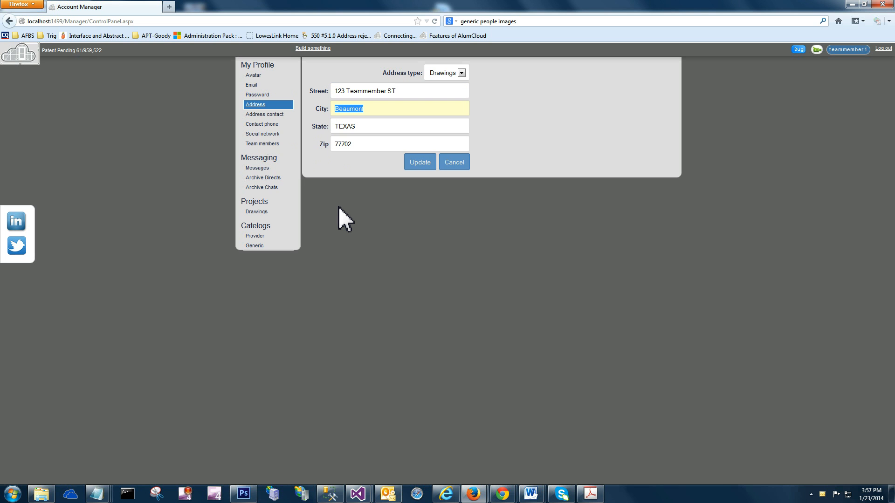
click(420, 162)
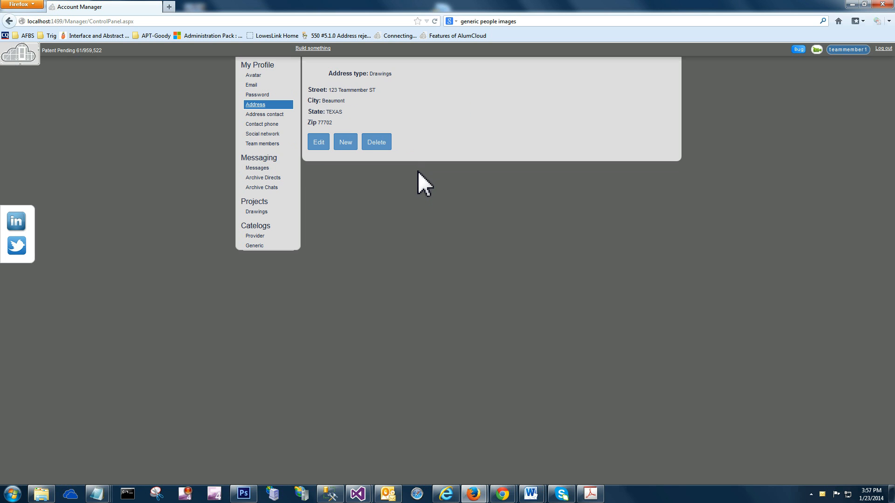
Step: Open the address contact for editing and enter the contact's first and last name
click(282, 116)
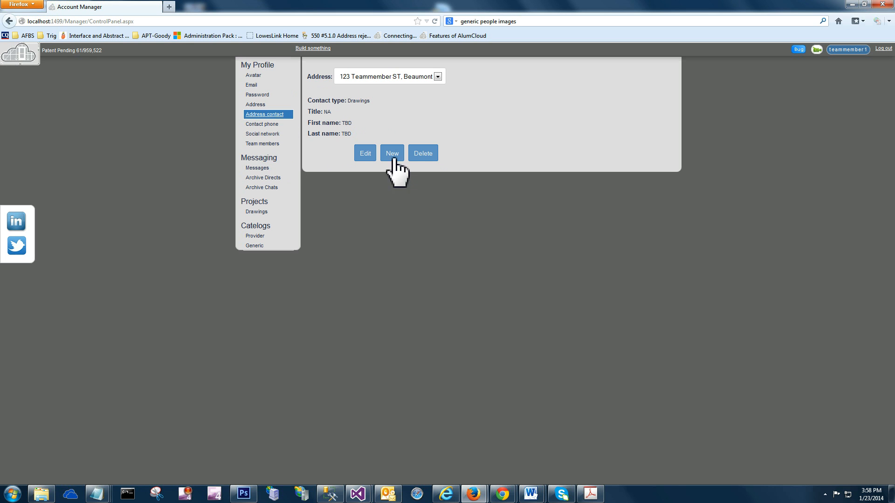
click(366, 153)
click(336, 136)
key(Tab)
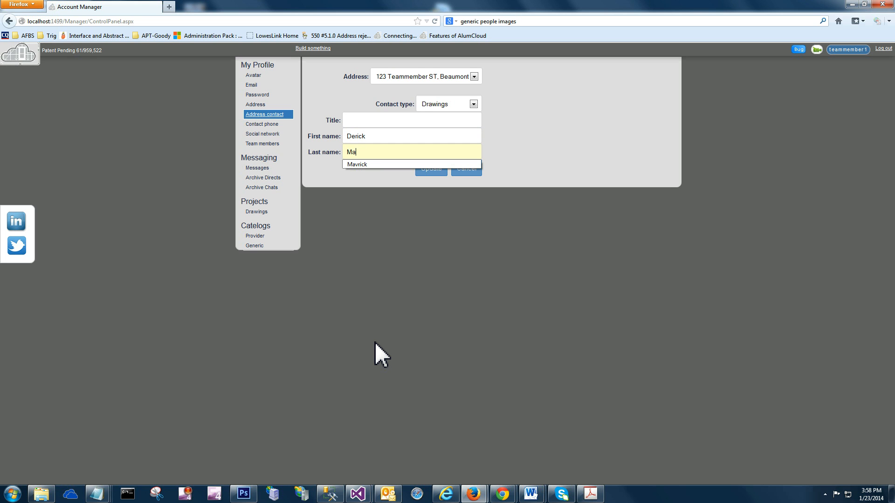
key(Down)
key(Tab)
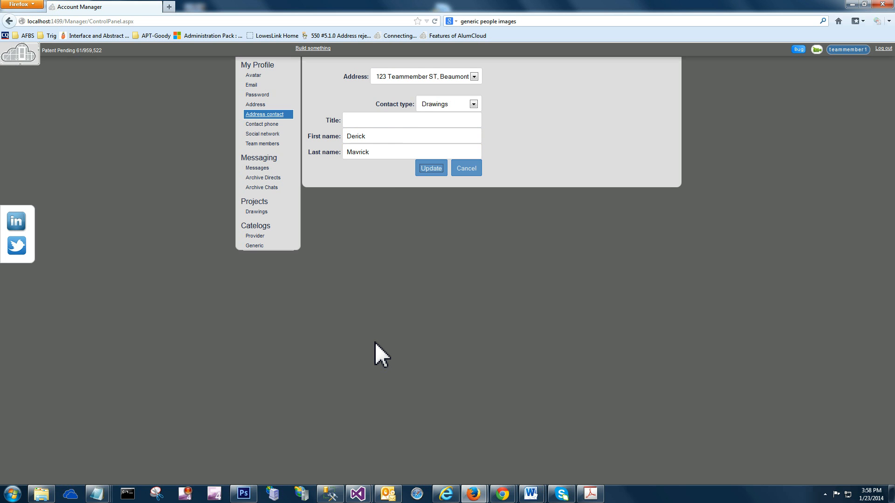
Step: Set the address contact's title to Drafting and save the contact
click(391, 119)
text(Dra)
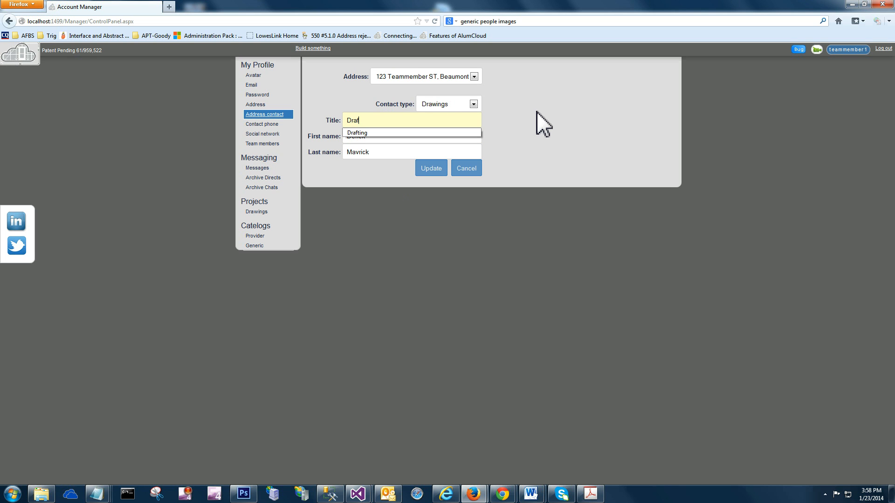
text(f)
key(Down)
key(Tab)
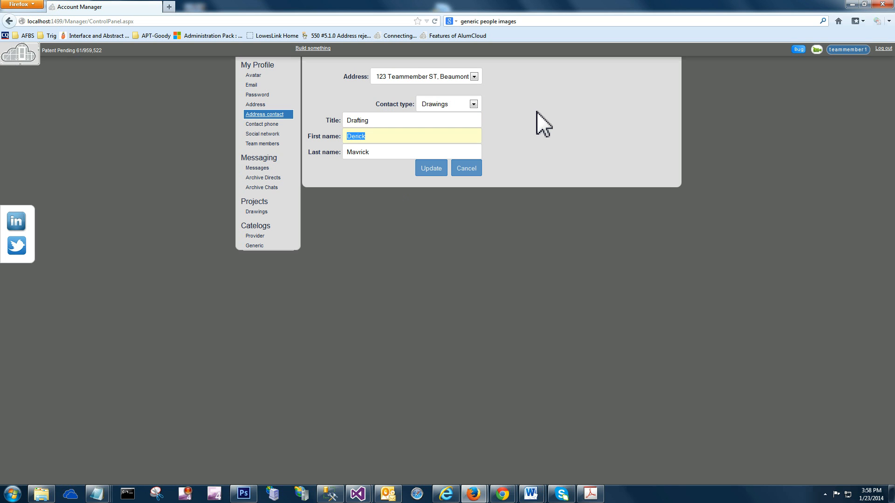
click(431, 169)
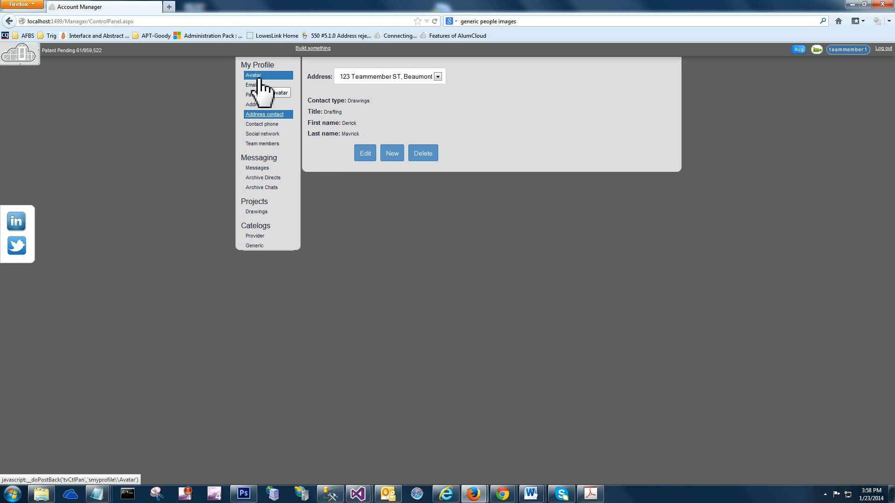
Step: View the team member's contact phone and team members pages, and switch to the company's Account Manager in Chrome
click(277, 125)
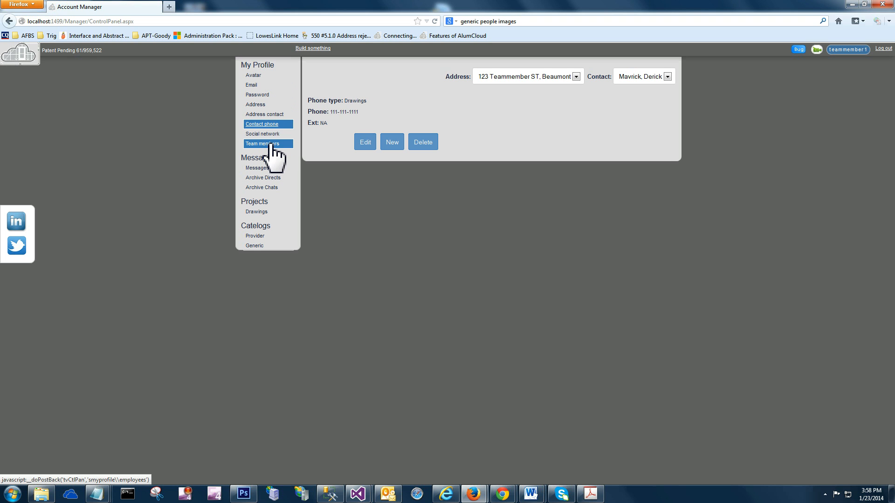
click(270, 145)
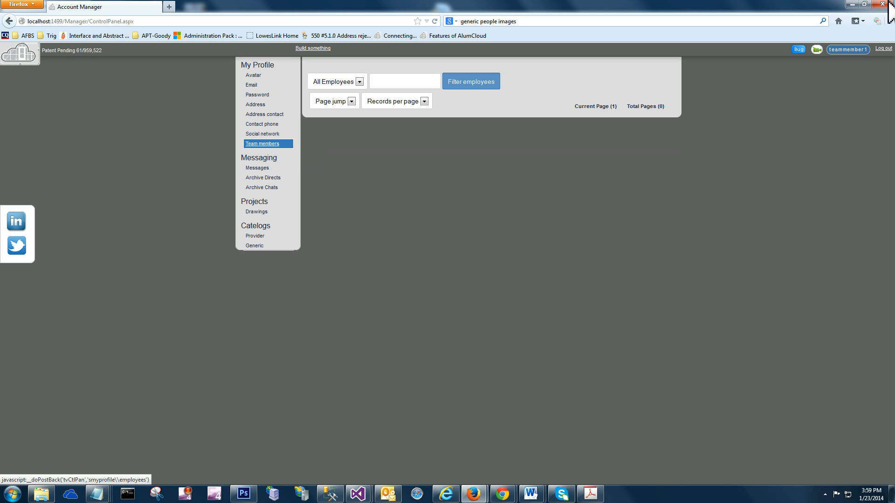
mouse_move(504, 498)
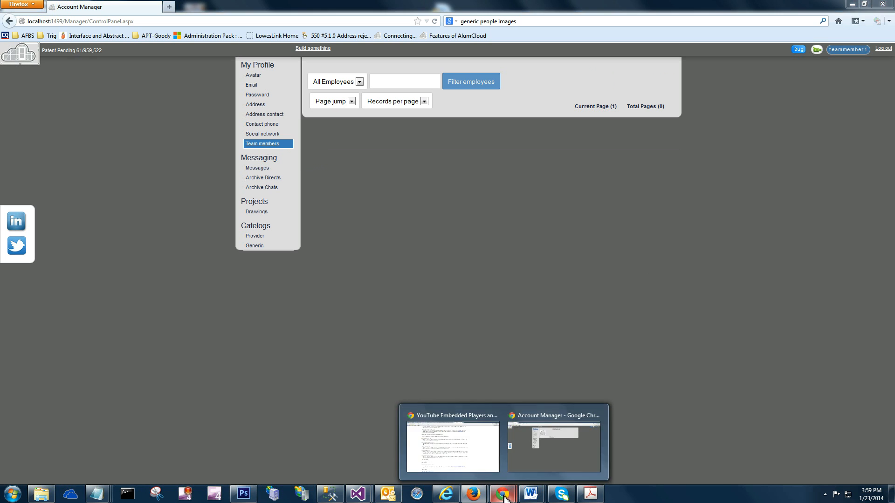
click(529, 461)
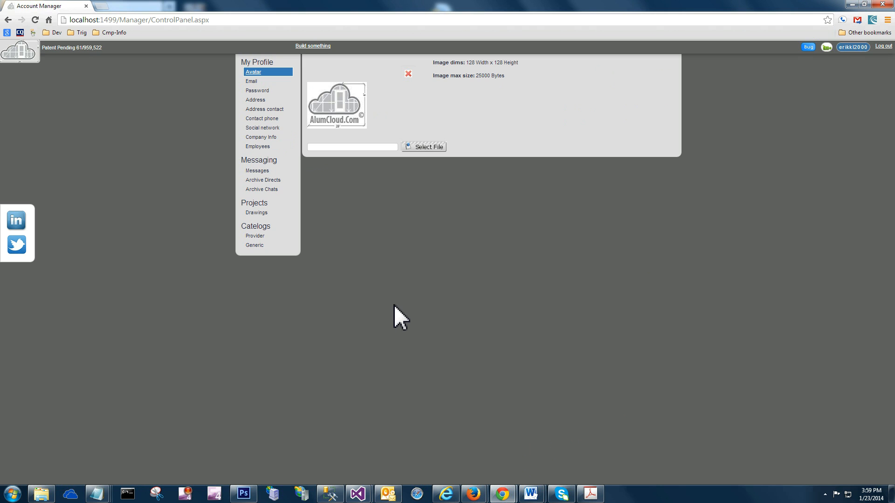
Step: Open the company's employee management and add the team member as a single employee using the team member's email address
drag(330, 120, 379, 122)
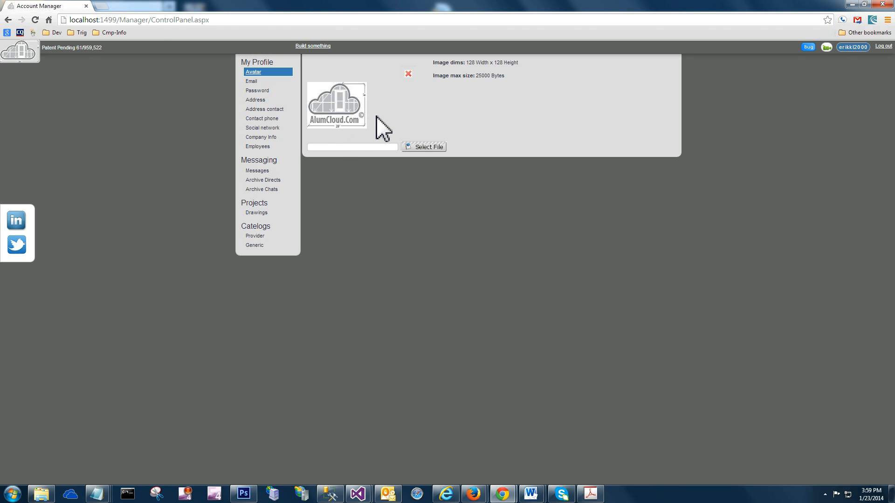
click(255, 147)
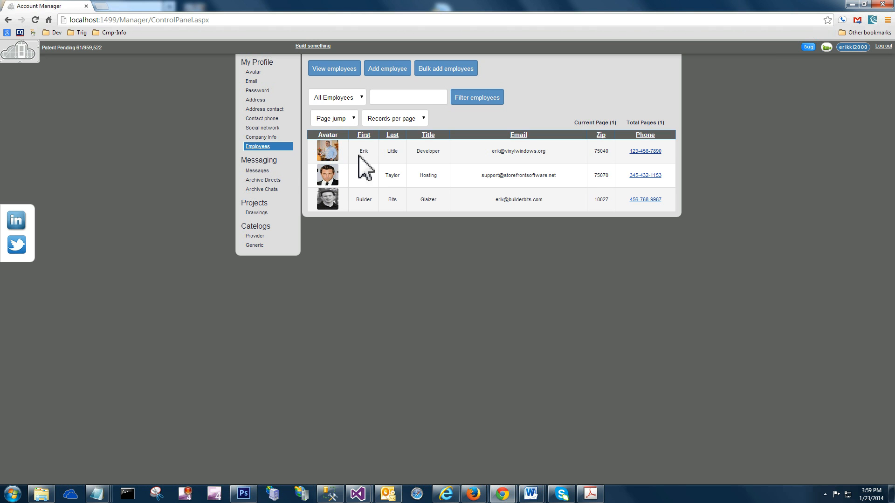
click(394, 75)
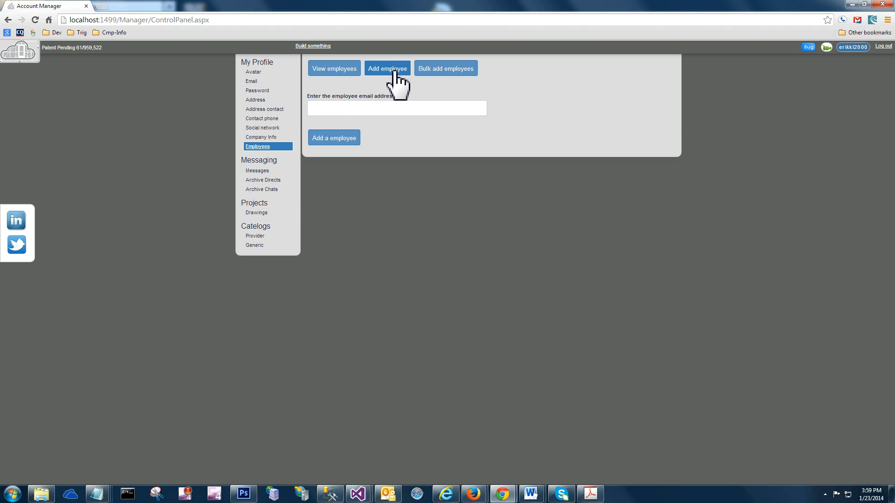
click(388, 108)
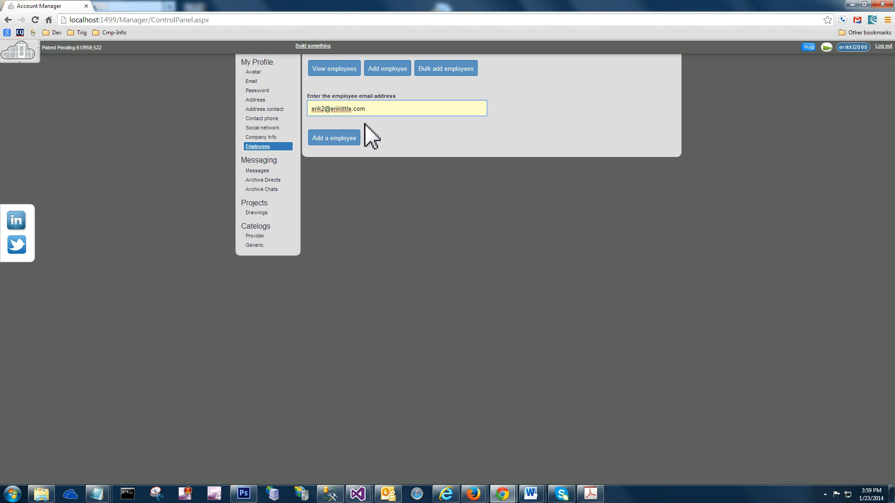
drag(368, 109, 300, 110)
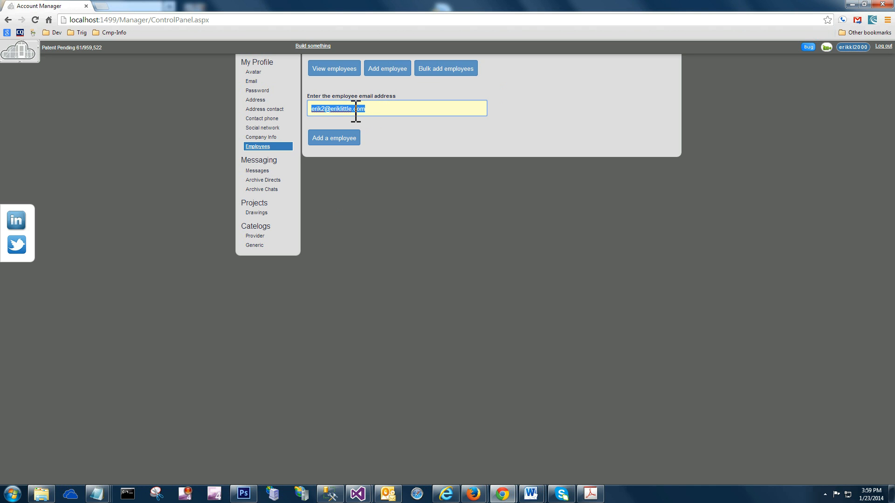
click(339, 139)
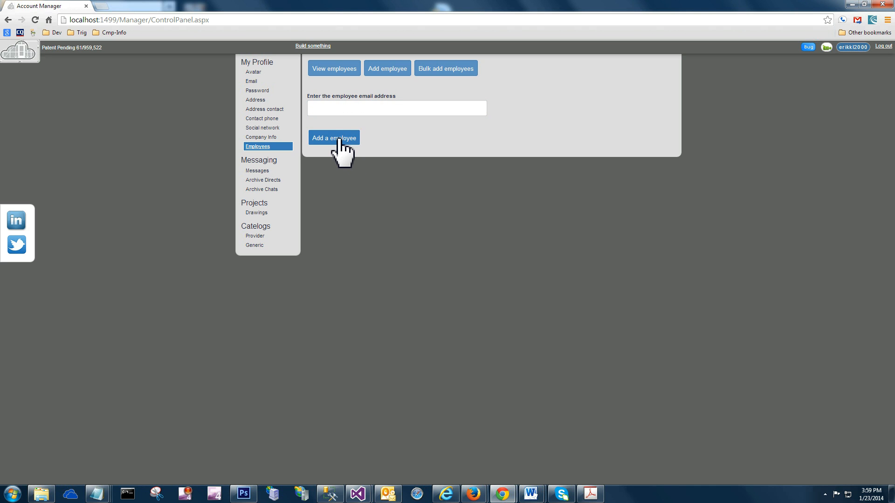
Step: View the company's employee list and reload the page, continuing with the form resubmission, to check for the added employee
click(339, 73)
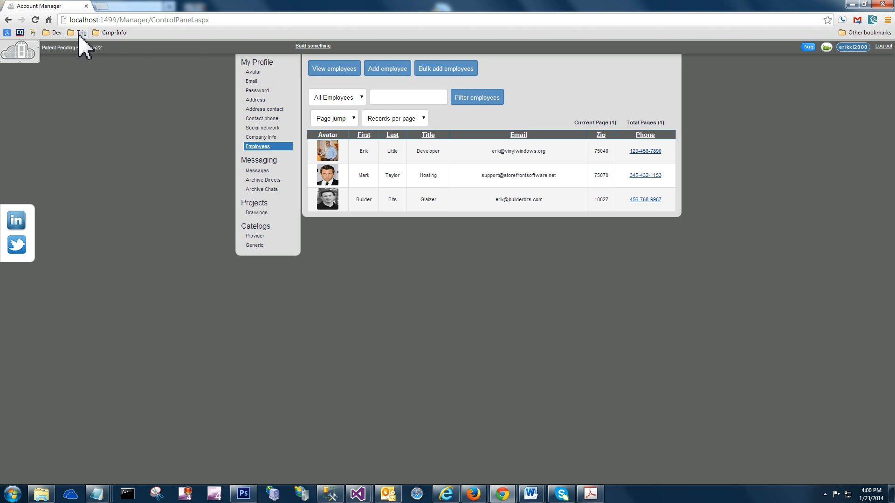
click(35, 20)
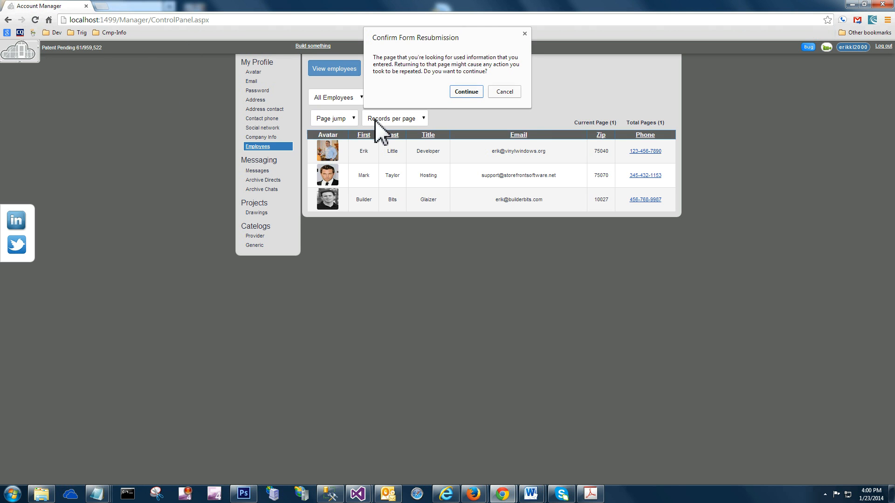
click(465, 91)
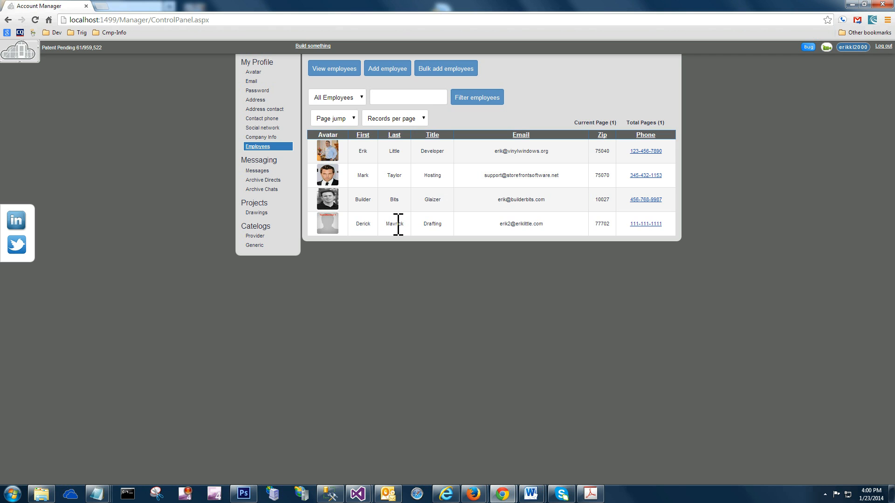
Step: Switch to the team member's Account Manager in Firefox and reload the Team members page
mouse_move(474, 497)
click(531, 448)
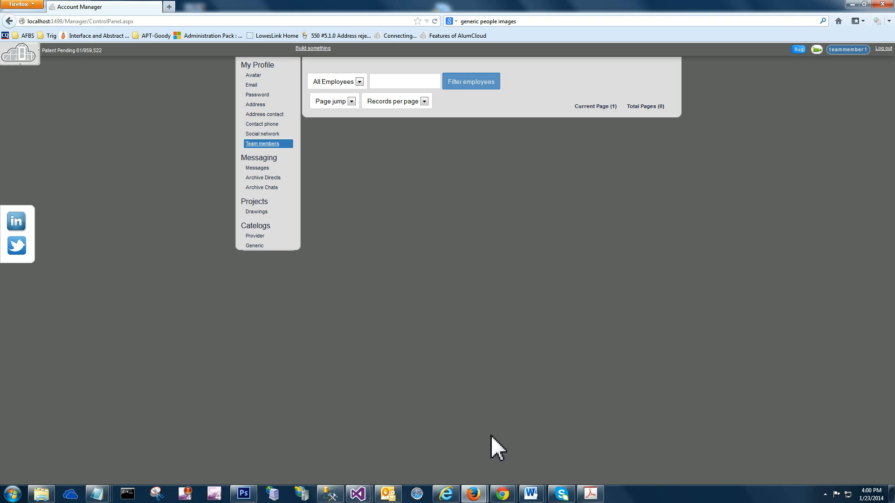
click(262, 144)
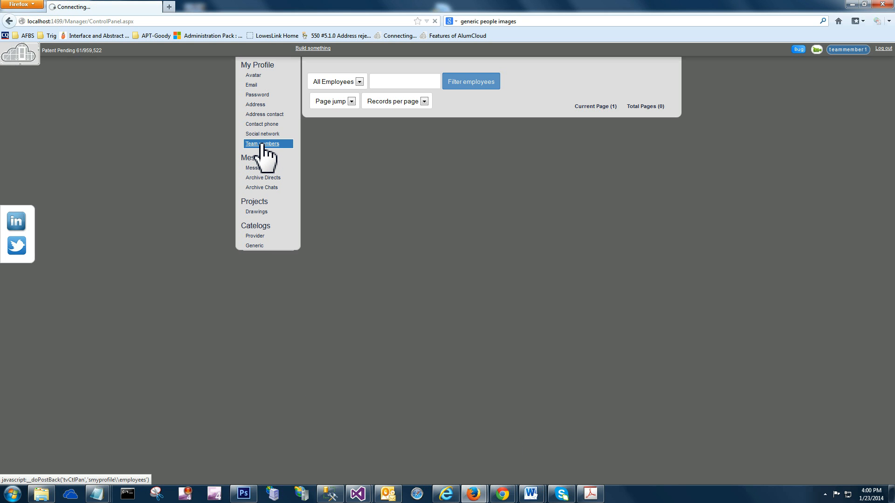